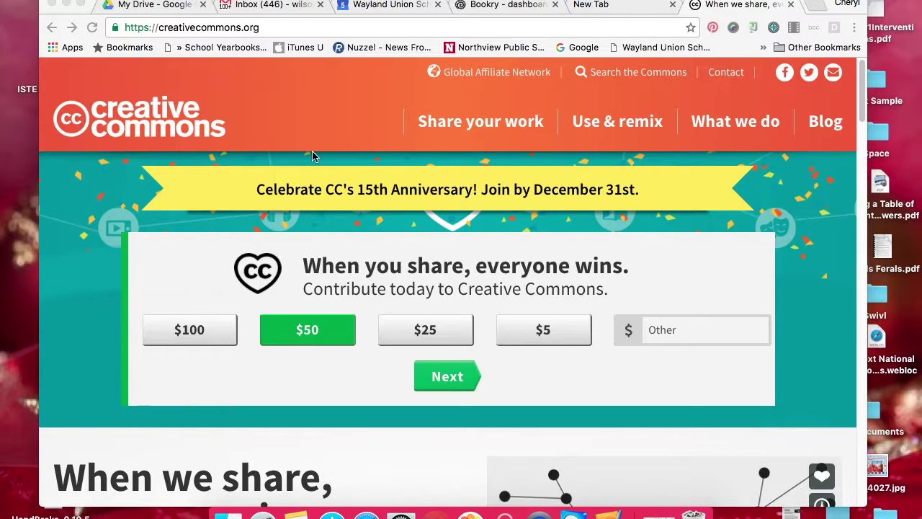
Look over the Creative Commons home page and open its Search the Commons page
scroll(312, 155, down, 5)
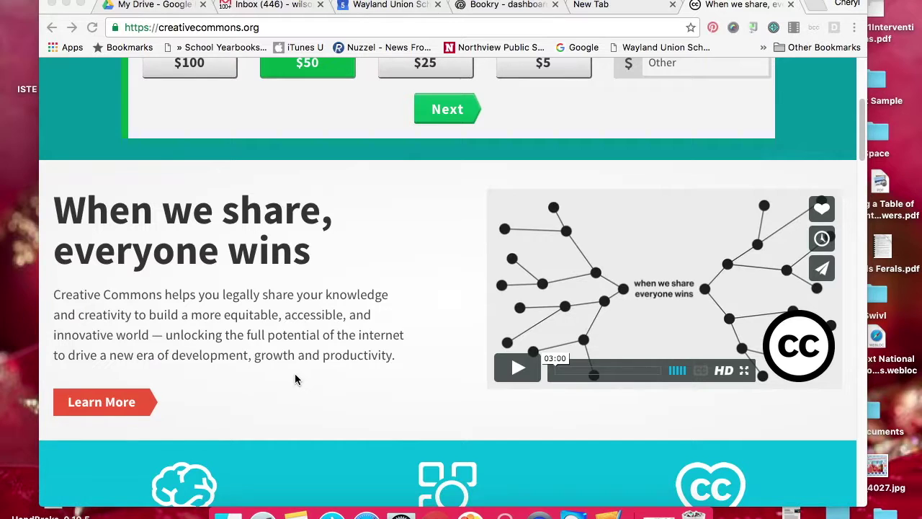
scroll(294, 379, up, 5)
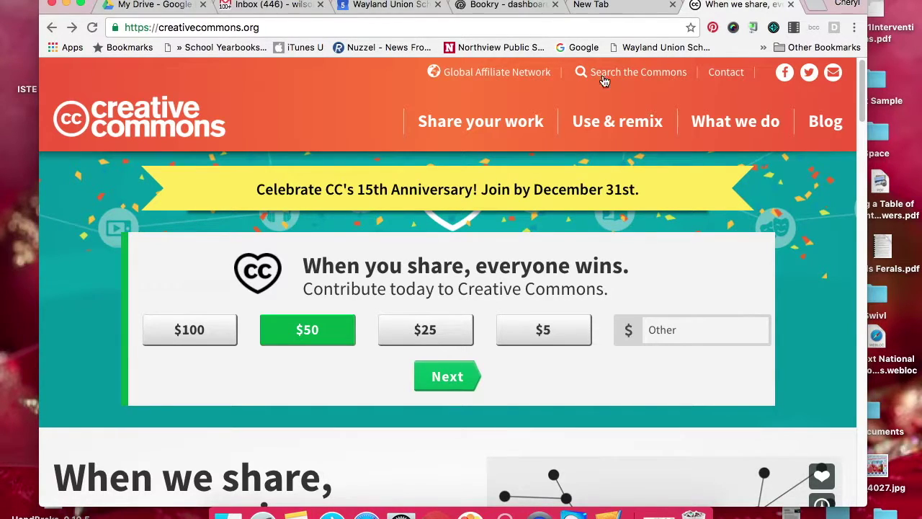
click(604, 79)
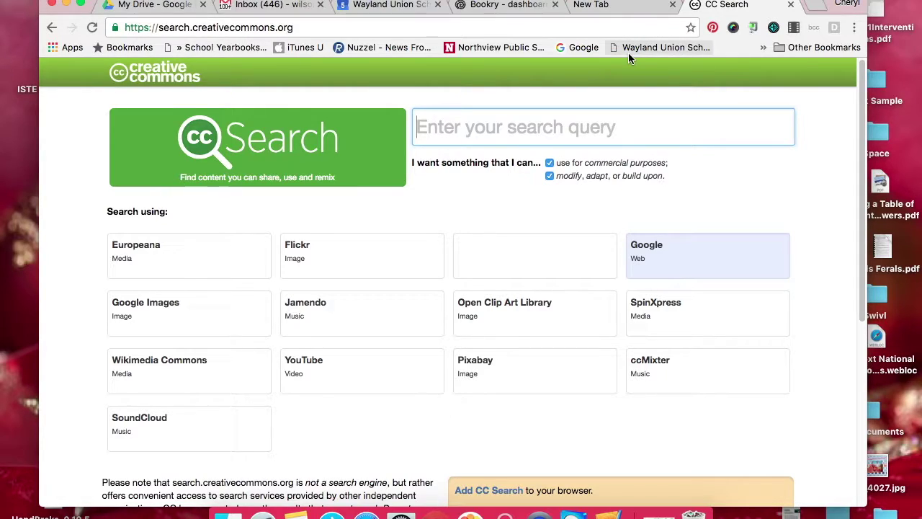
Go to google.com in the empty browser tab and open Google Images
click(612, 13)
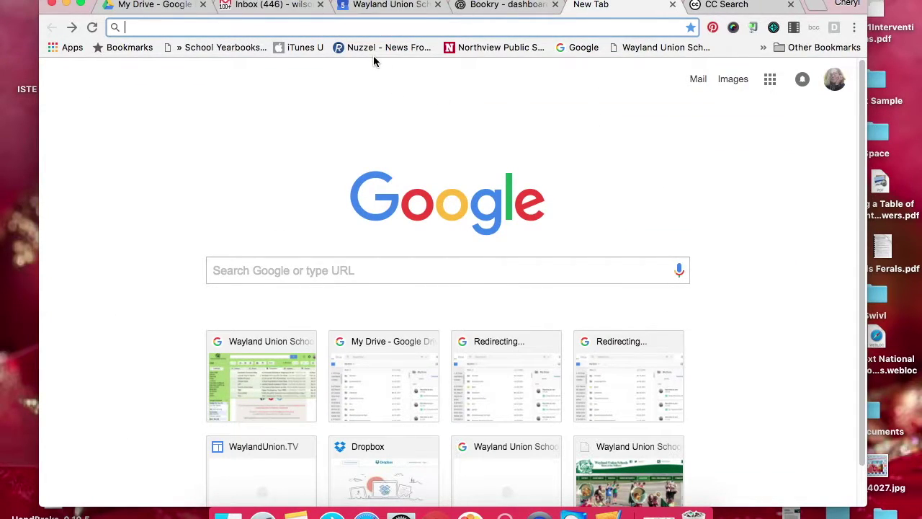
text(google.com)
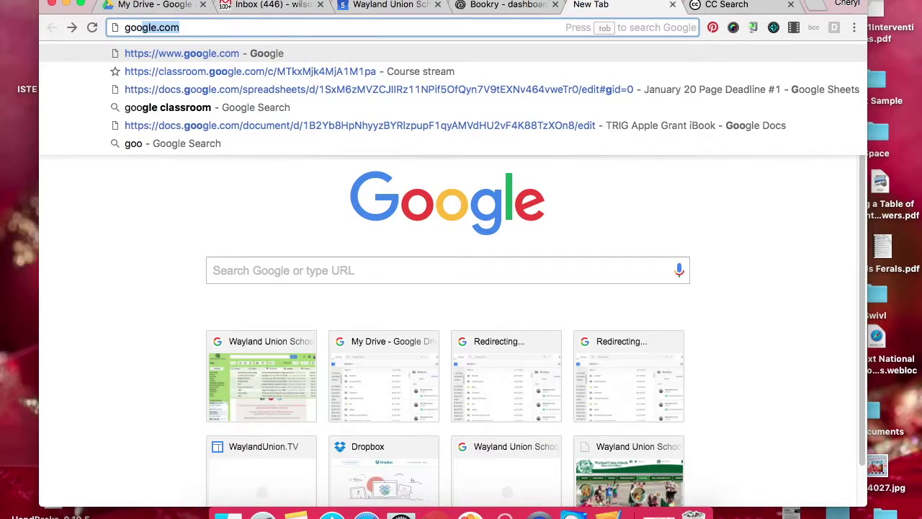
key(Return)
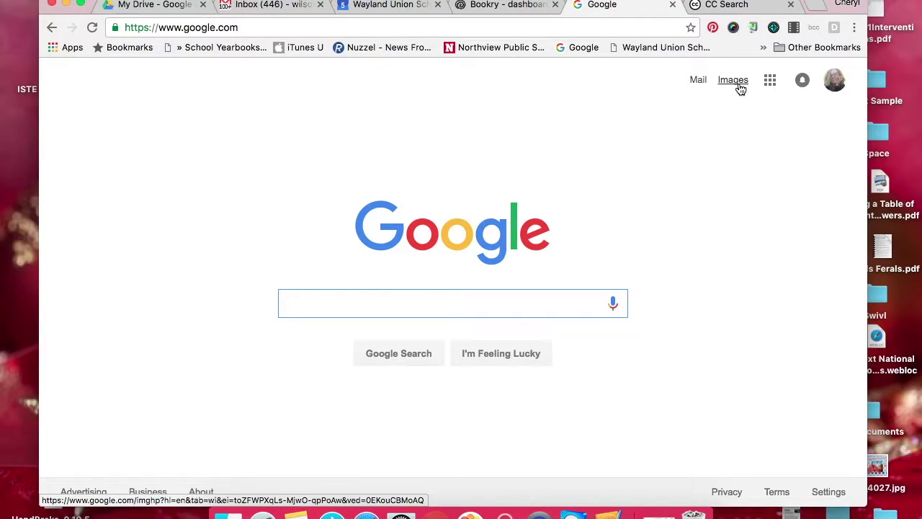
click(740, 88)
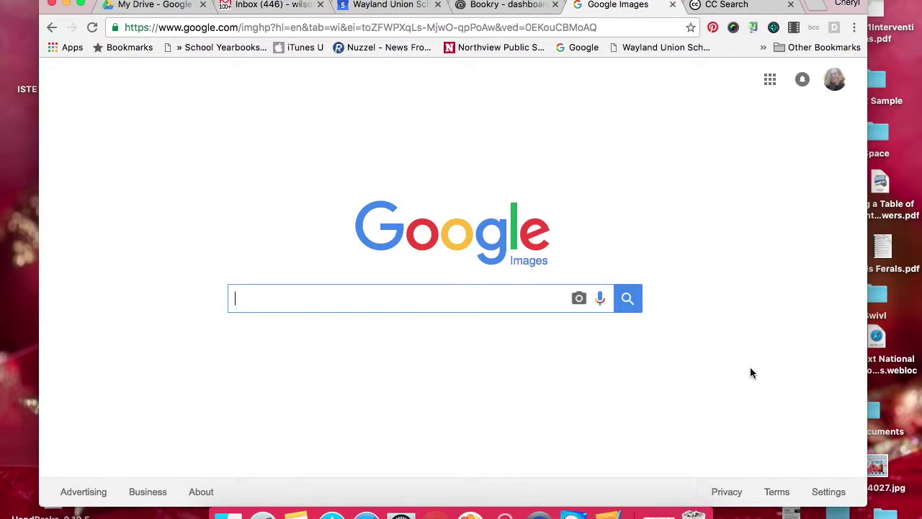
Apply an advanced image search with usage rights "free to use, share or modify, even commercially"
click(828, 493)
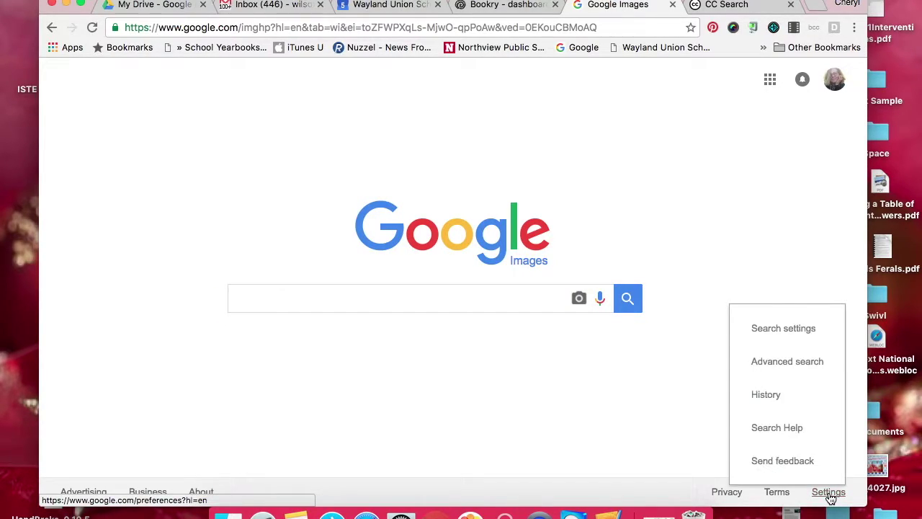
click(794, 362)
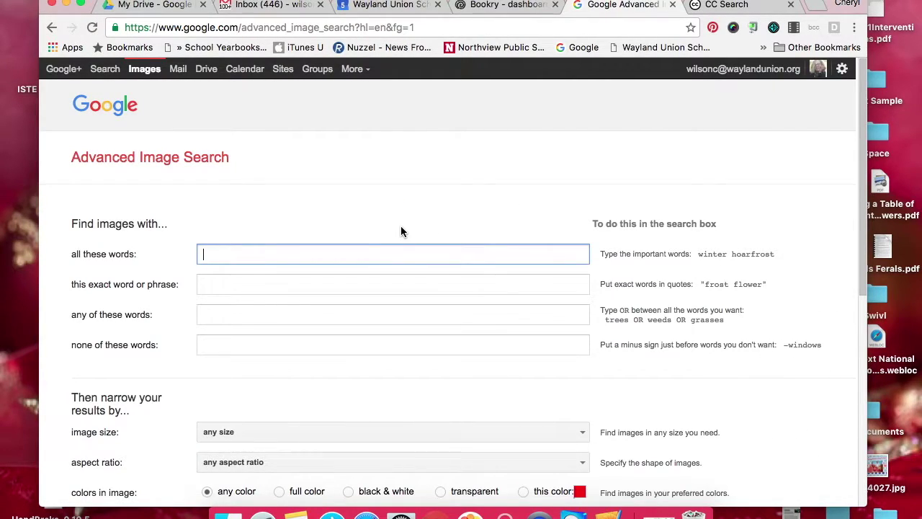
scroll(402, 231, down, 3)
scroll(401, 231, down, 5)
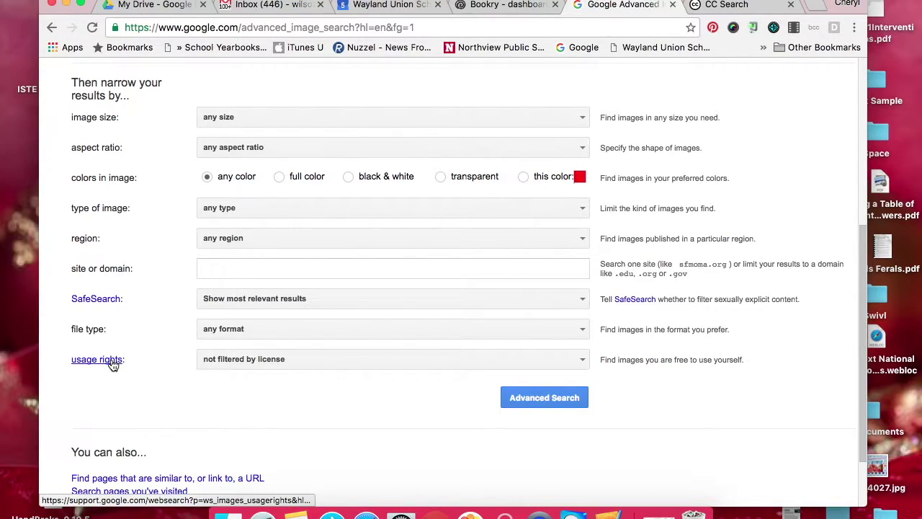
click(583, 360)
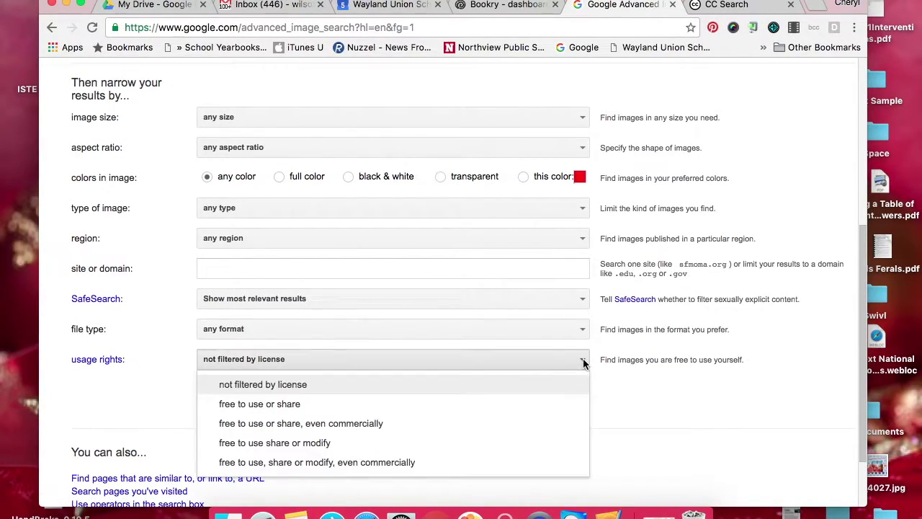
click(503, 462)
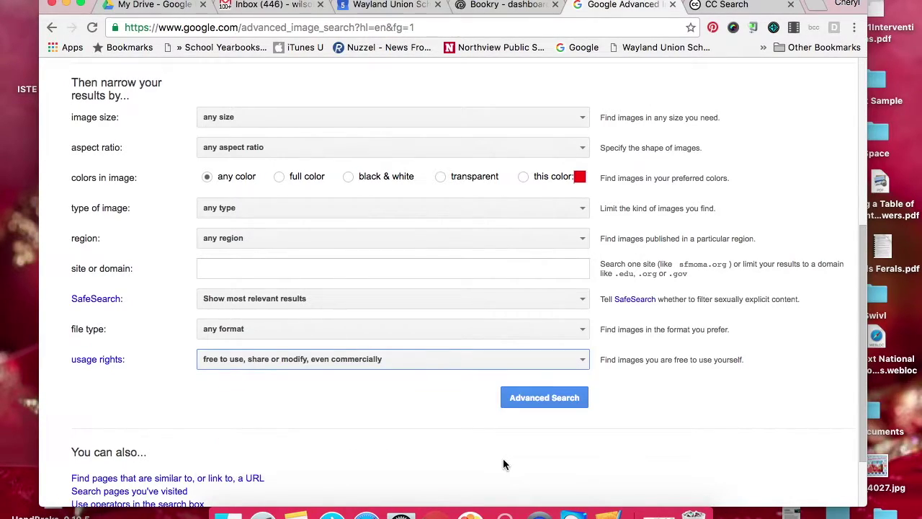
click(546, 397)
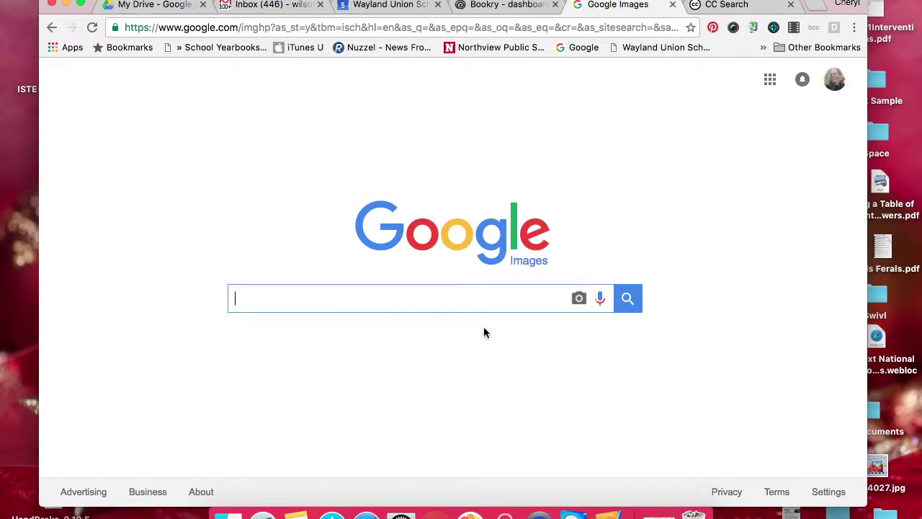
Search the license-filtered Google Images for "social studies"
text(socia)
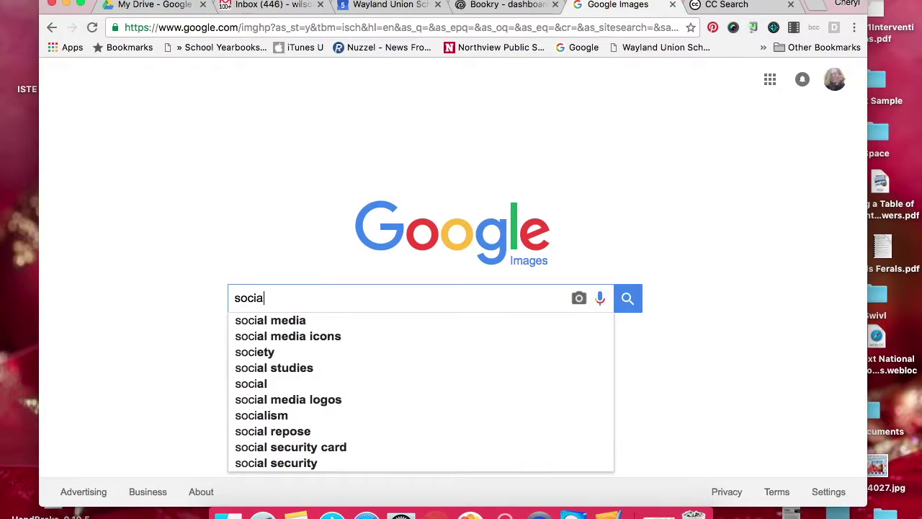
text(l studies)
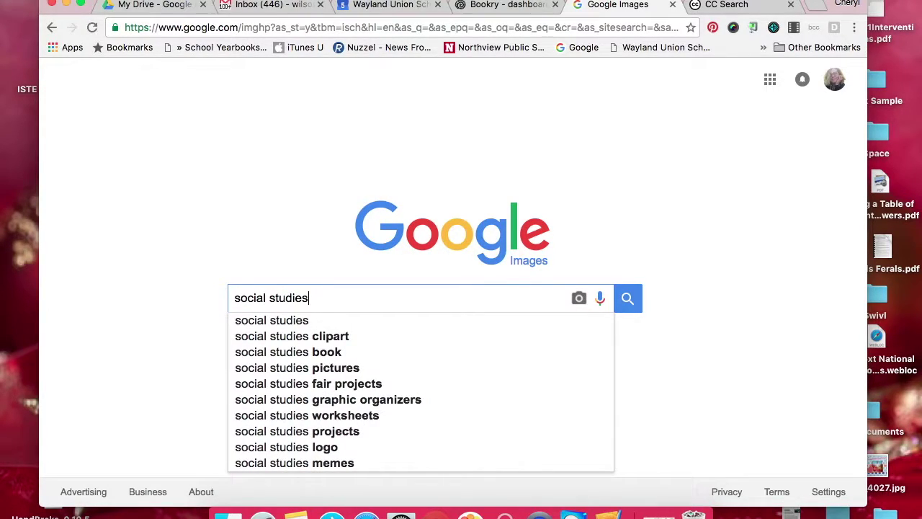
key(Return)
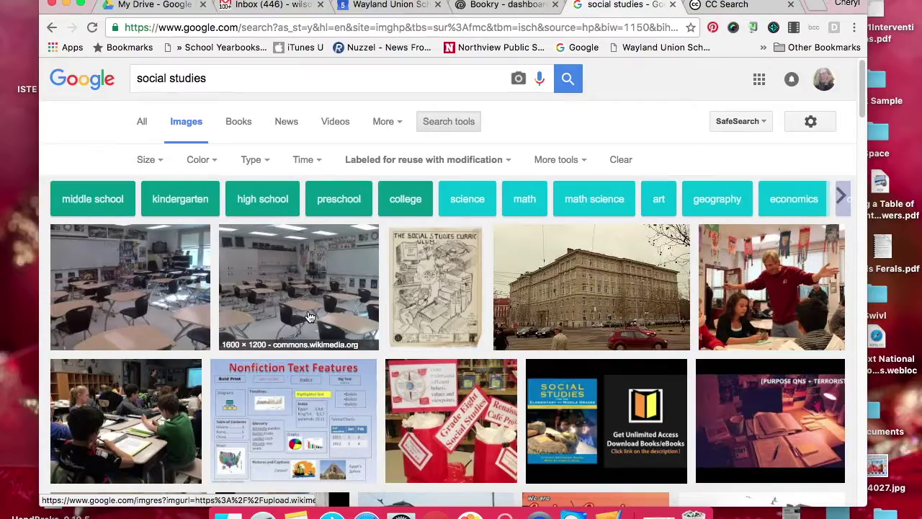
Browse the image results, preview the row of international flags beside a palm tree, and visit its Wikipedia source page
scroll(308, 317, down, 2)
scroll(308, 317, down, 3)
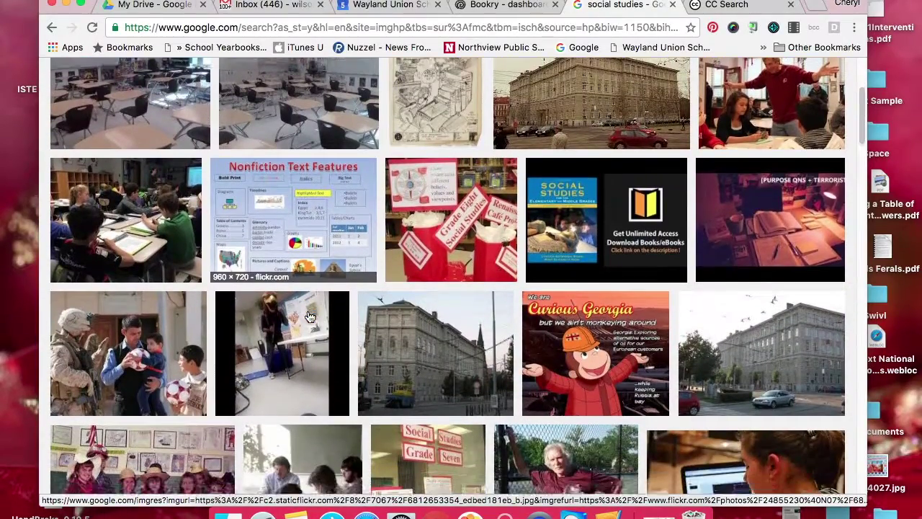
scroll(309, 317, down, 4)
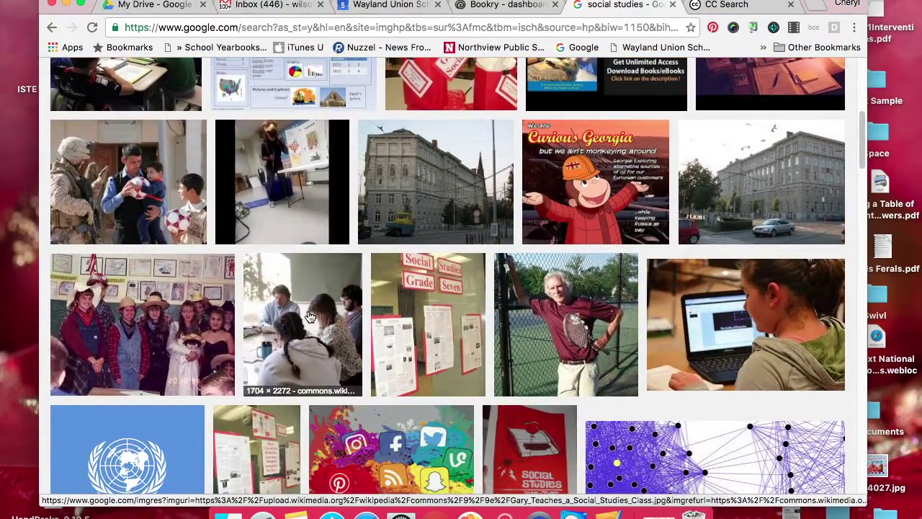
scroll(308, 317, down, 2)
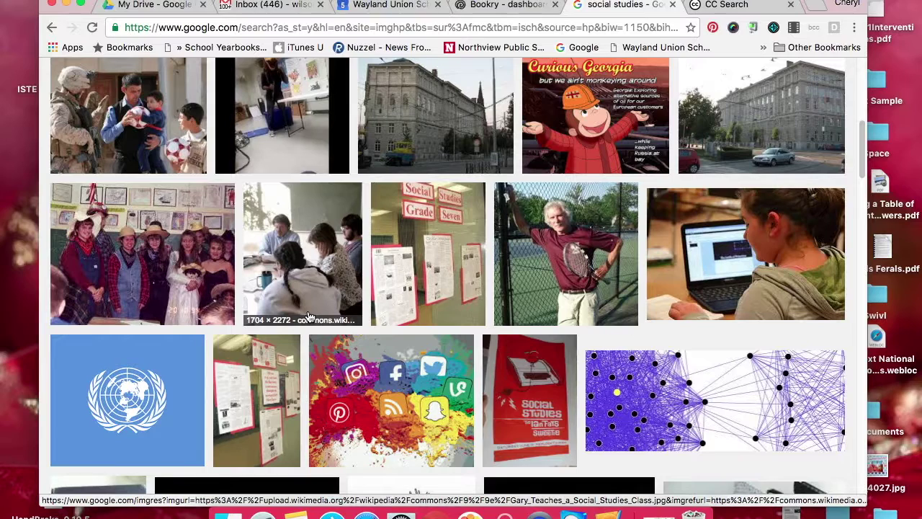
scroll(544, 287, down, 10)
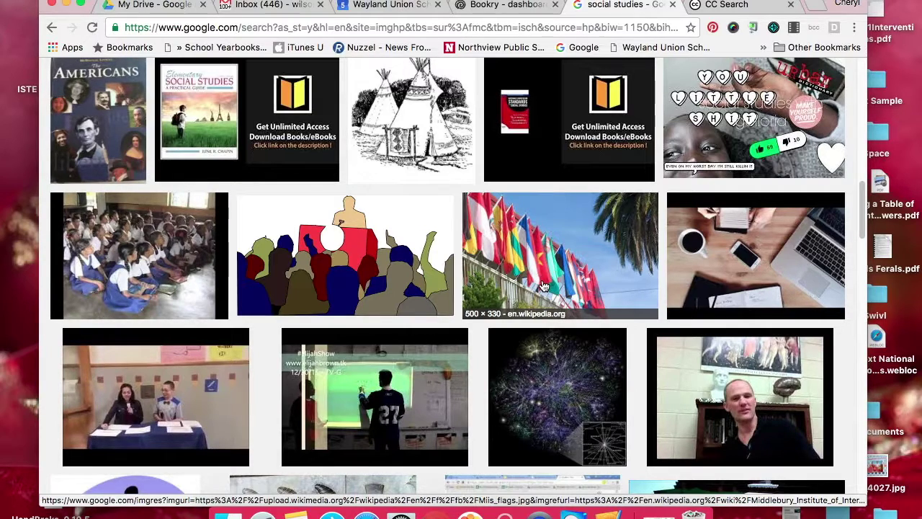
click(544, 287)
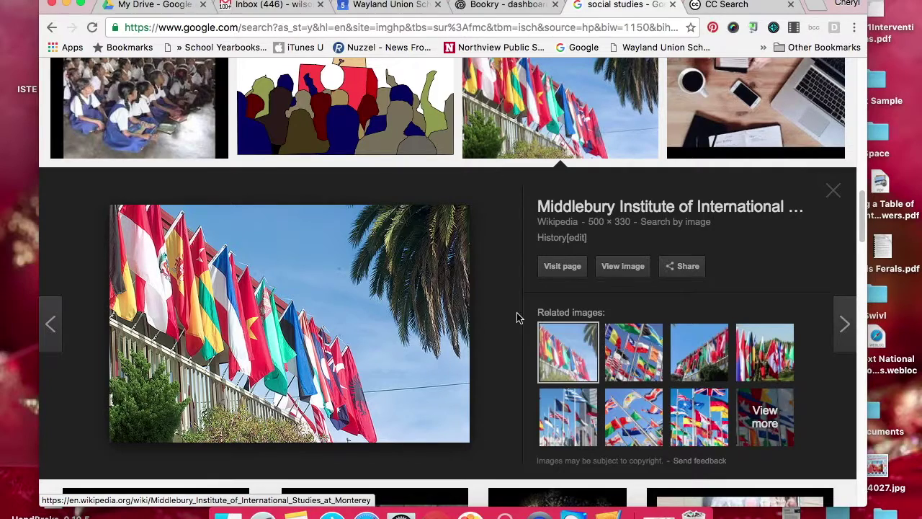
click(562, 268)
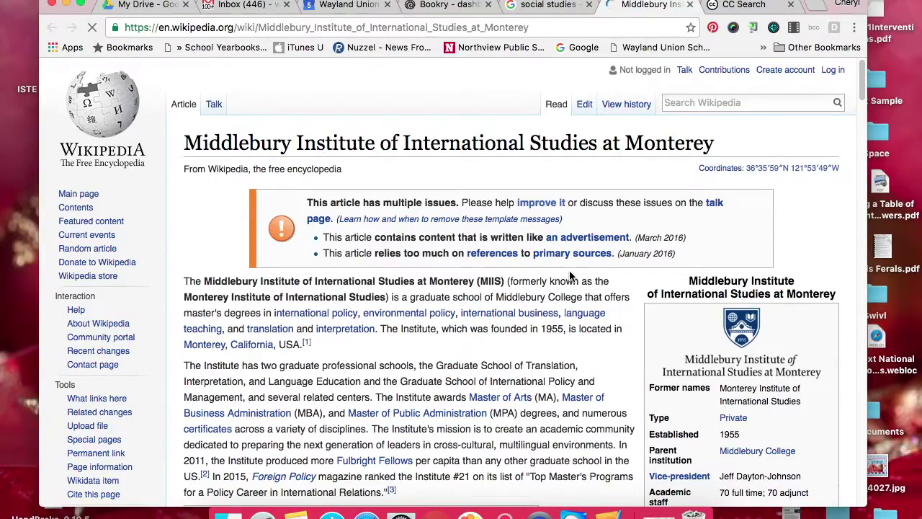
Find the flags photo in the article's History section and open it enlarged
scroll(569, 276, down, 5)
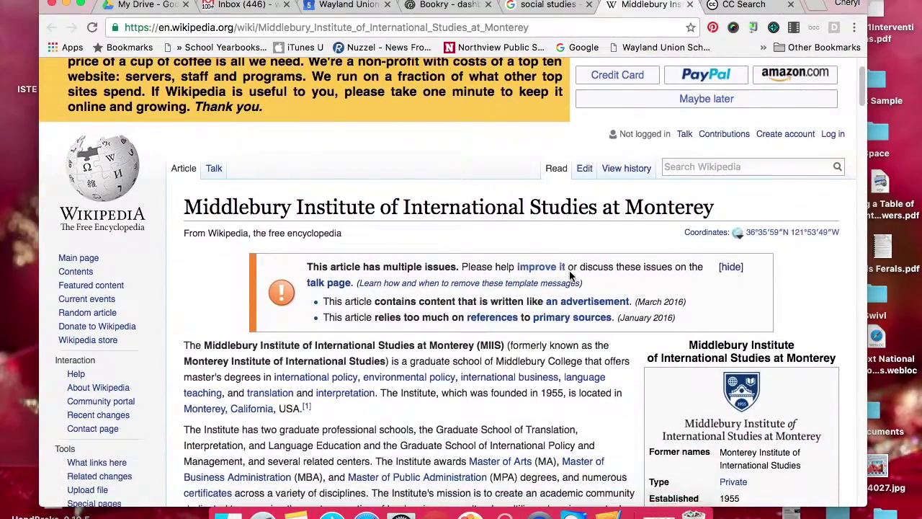
scroll(569, 276, up, 5)
scroll(570, 276, down, 10)
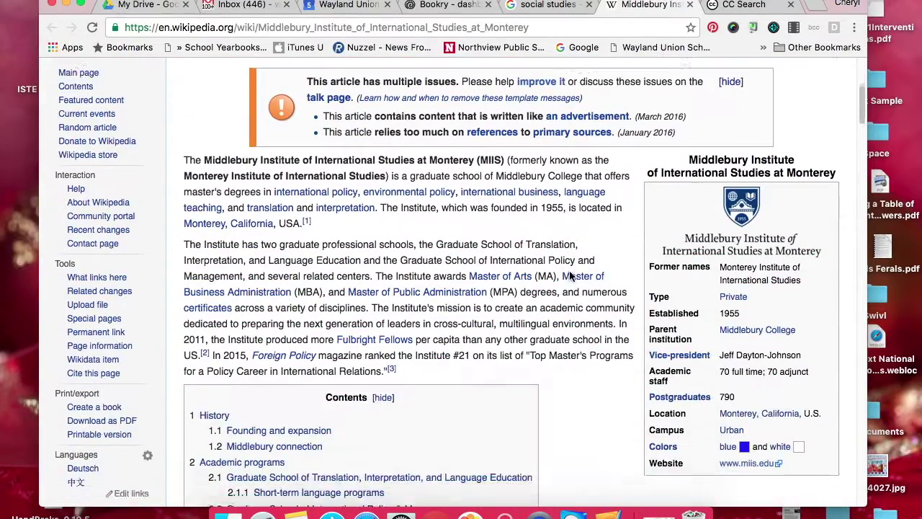
scroll(570, 274, down, 10)
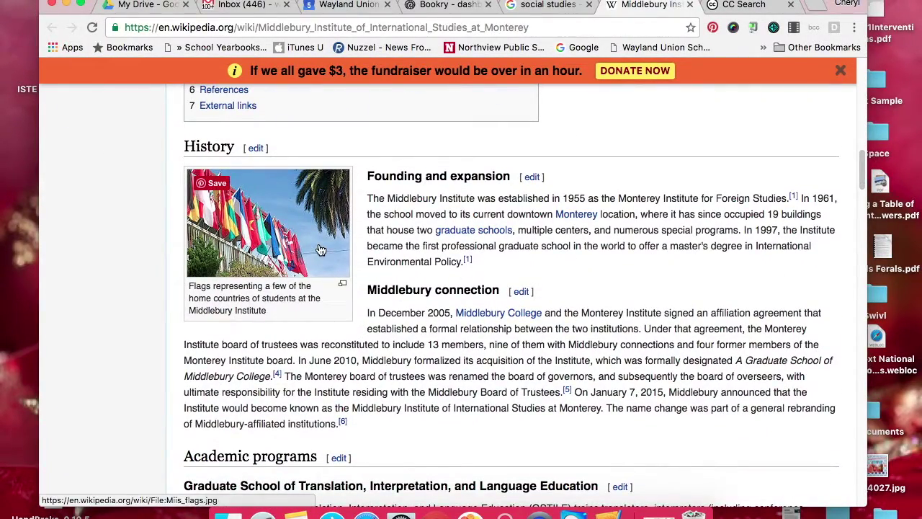
click(321, 250)
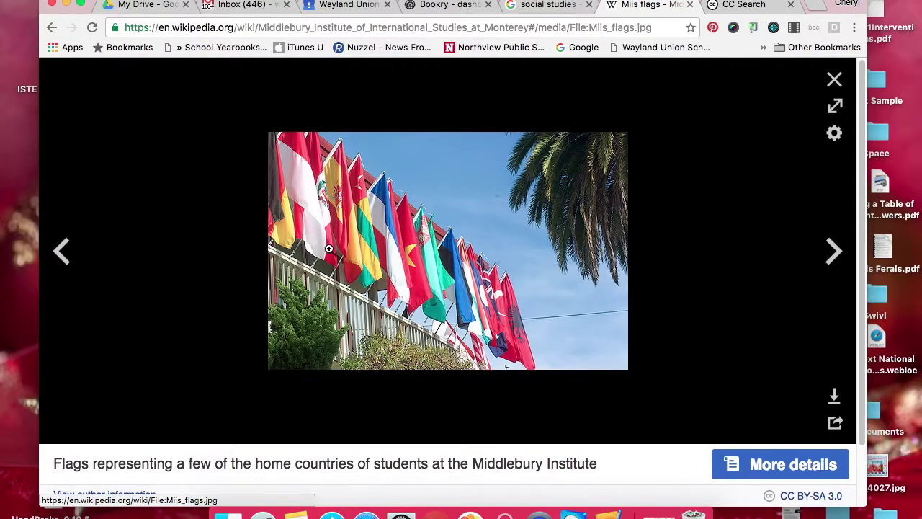
Open the full details page of the Miis flags.jpg image and go to its file usage section
scroll(405, 362, down, 2)
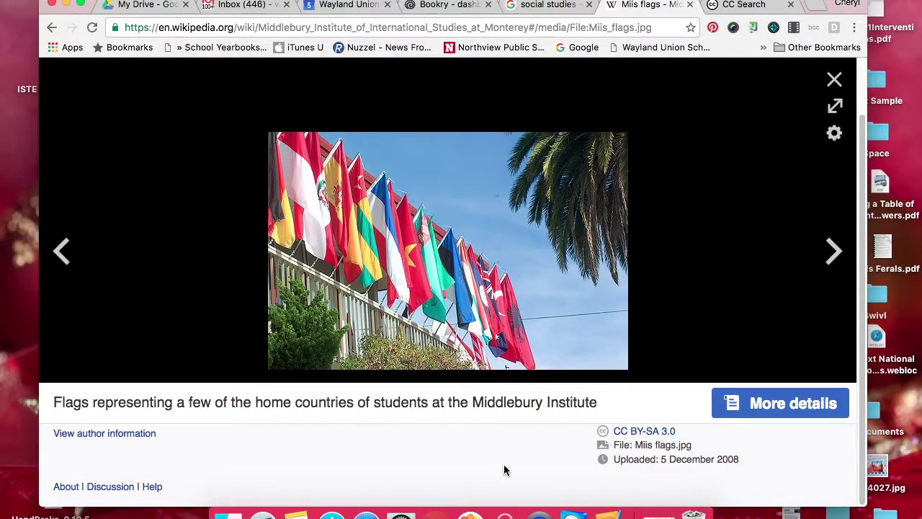
click(763, 405)
scroll(650, 371, down, 3)
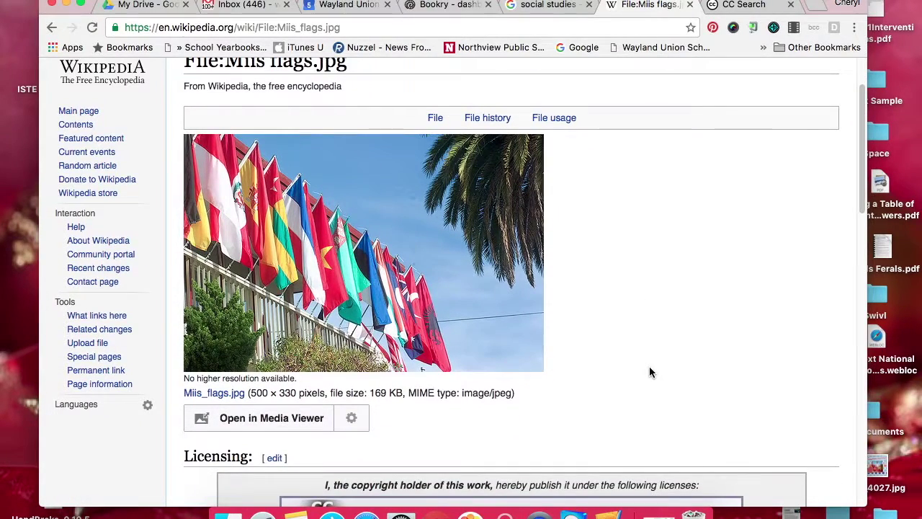
click(565, 93)
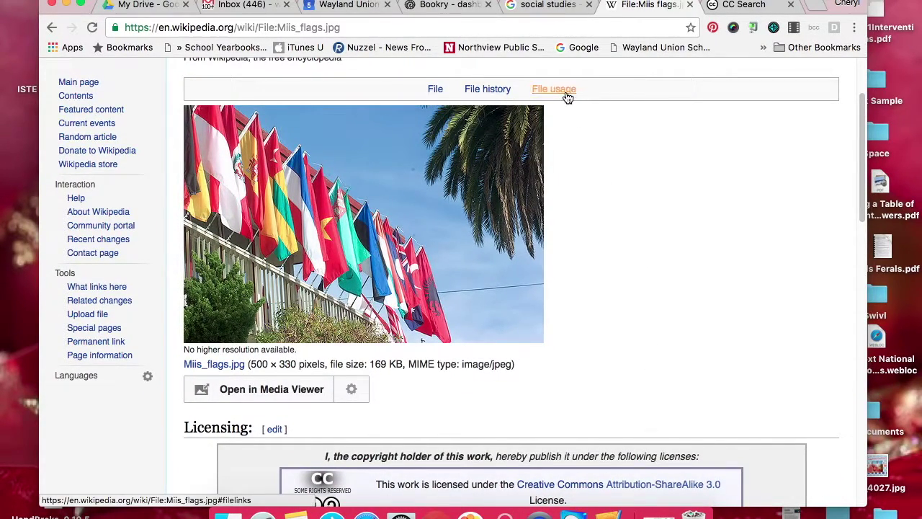
scroll(551, 221, up, 1)
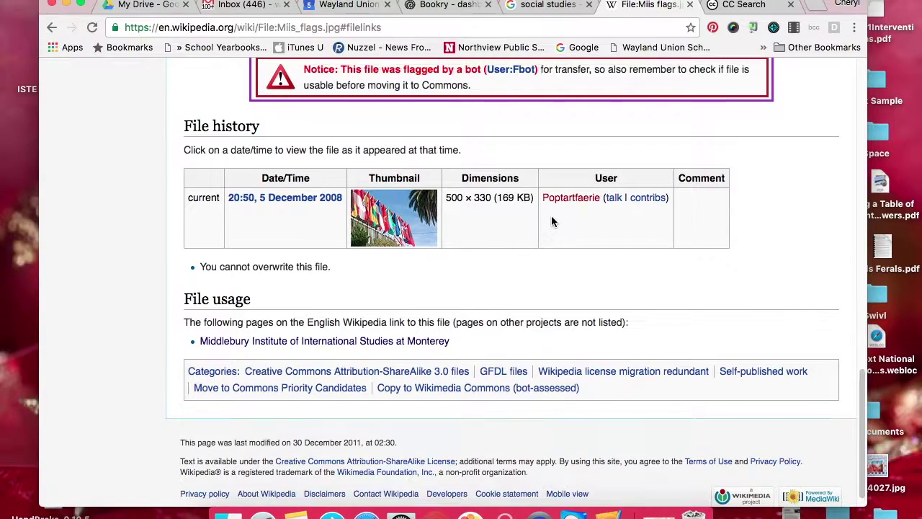